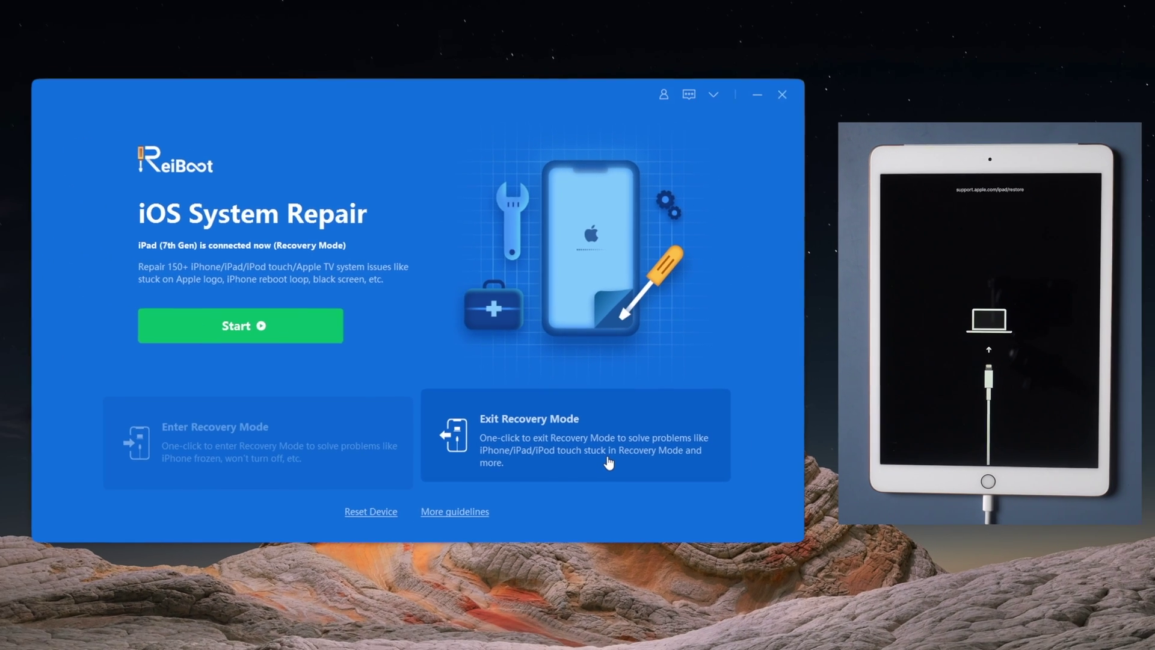
# Use Exit Recovery Mode to bring the connected iPad out of recovery mode.
pyautogui.click(605, 463)
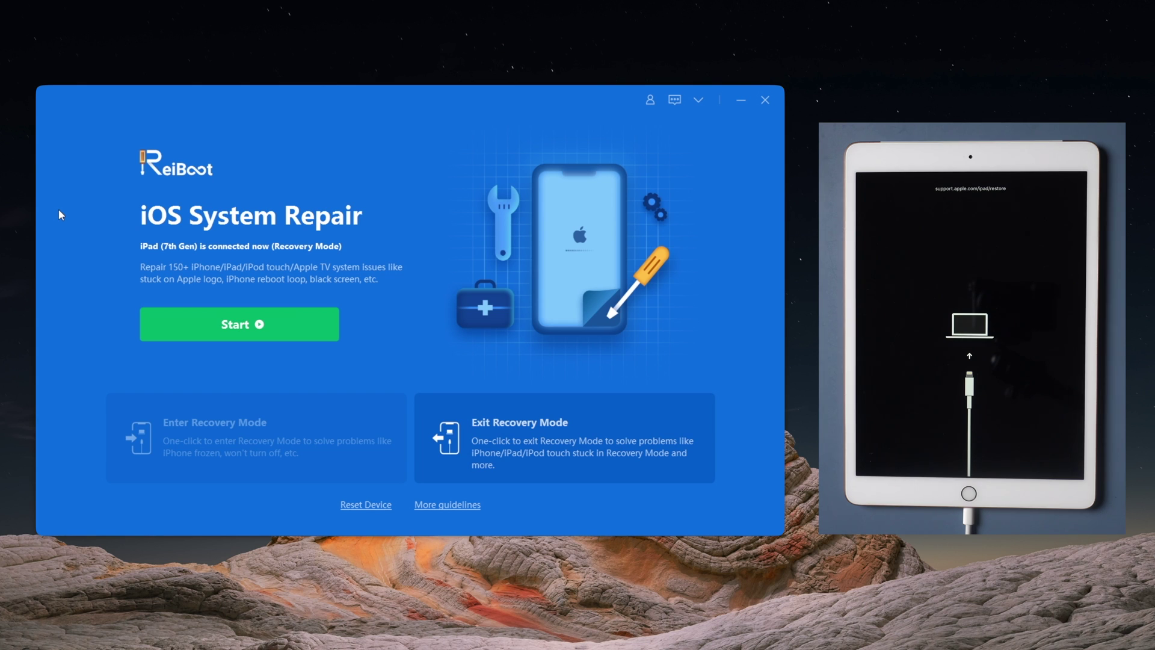
# Choose Standard Repair and download the iPadOS 14.4 firmware for the iPad (7th Gen).
pyautogui.click(183, 323)
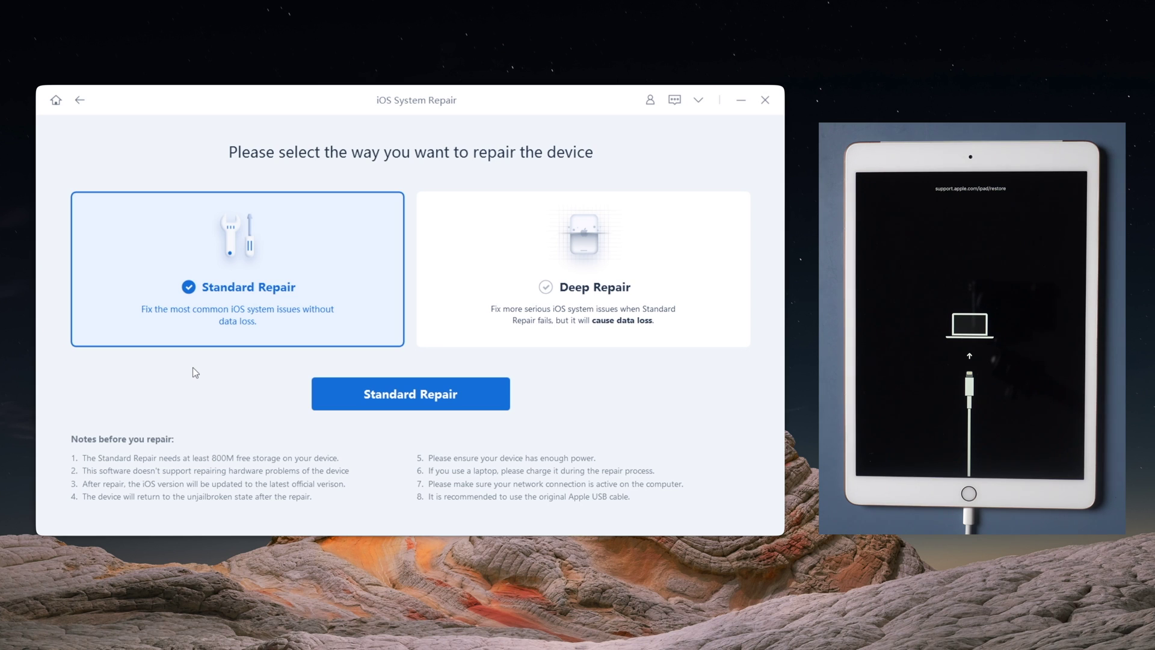
pyautogui.click(372, 398)
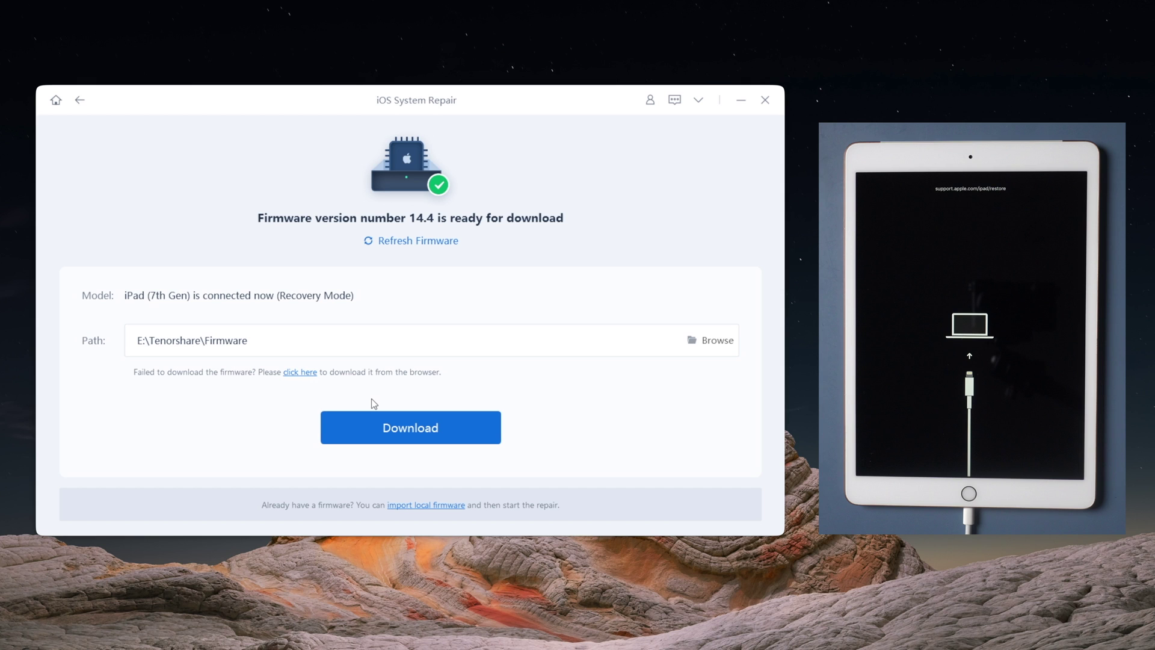
pyautogui.click(370, 439)
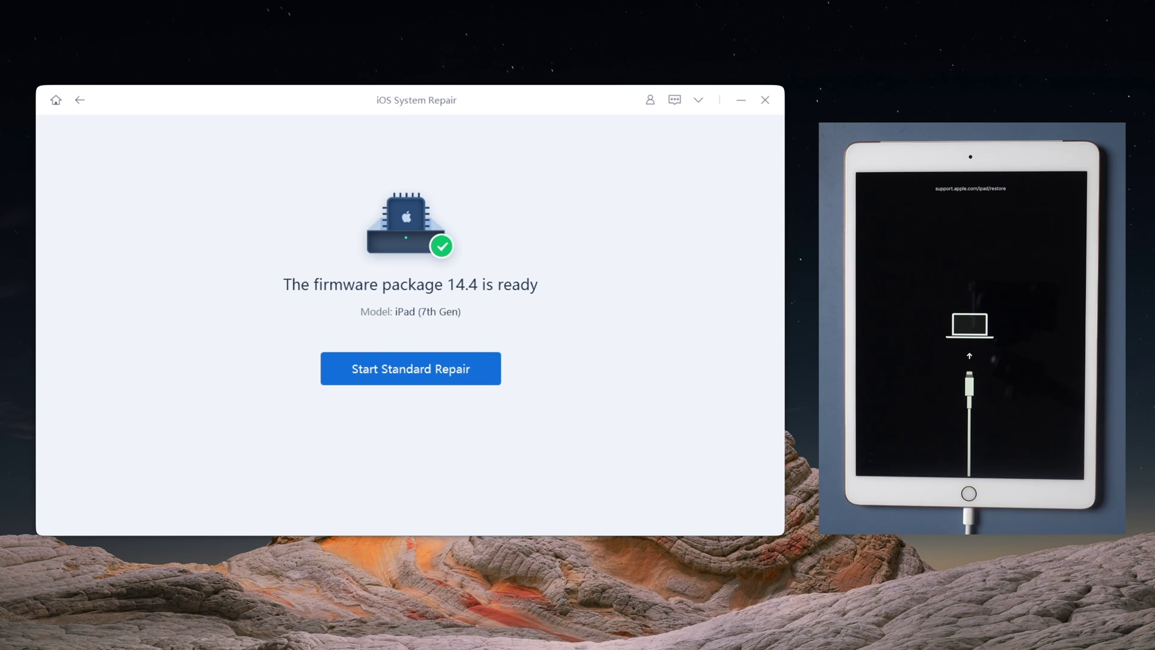
# Run Standard Repair on the iPad with the downloaded 14.4 firmware.
pyautogui.click(325, 377)
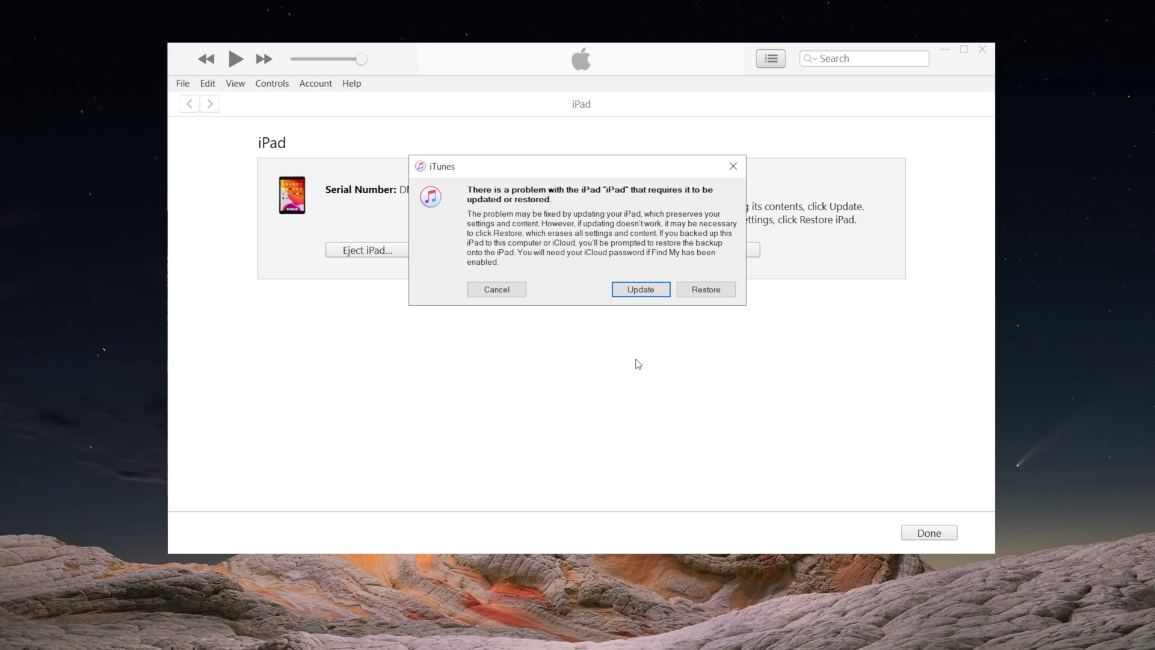
# Choose Update in iTunes and confirm updating the iPad to iPadOS 14.4.
pyautogui.click(640, 290)
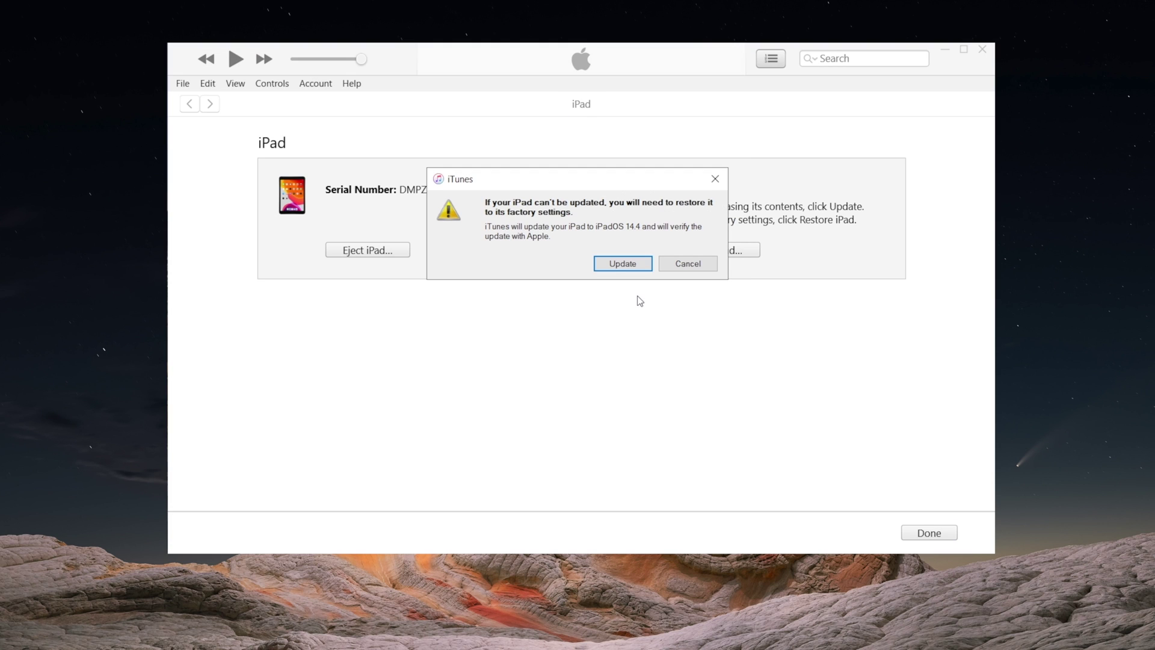
pyautogui.click(631, 266)
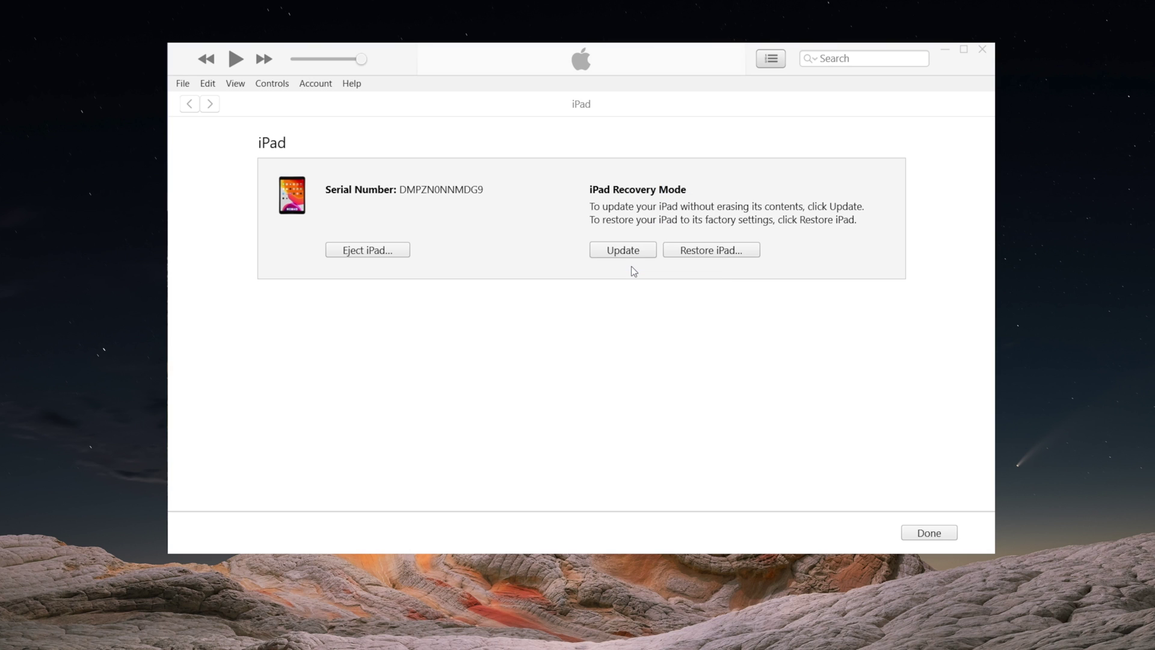